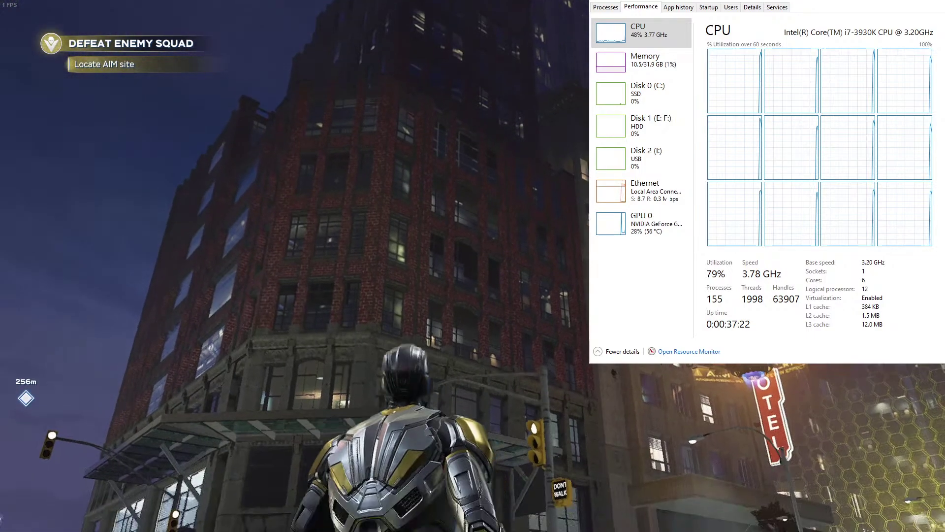
- Move Iron Man around the street and onto the crosswalk facing the parked pickup truck
key(a)
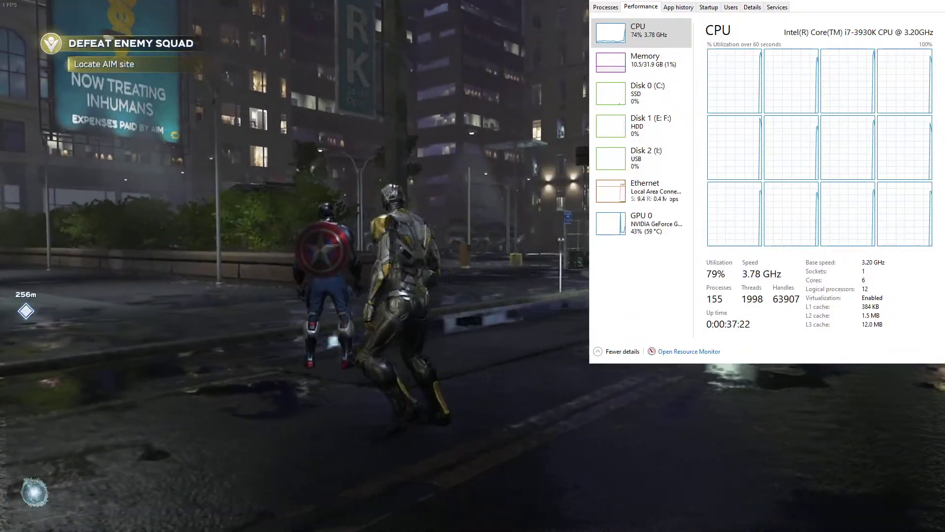
key(s)
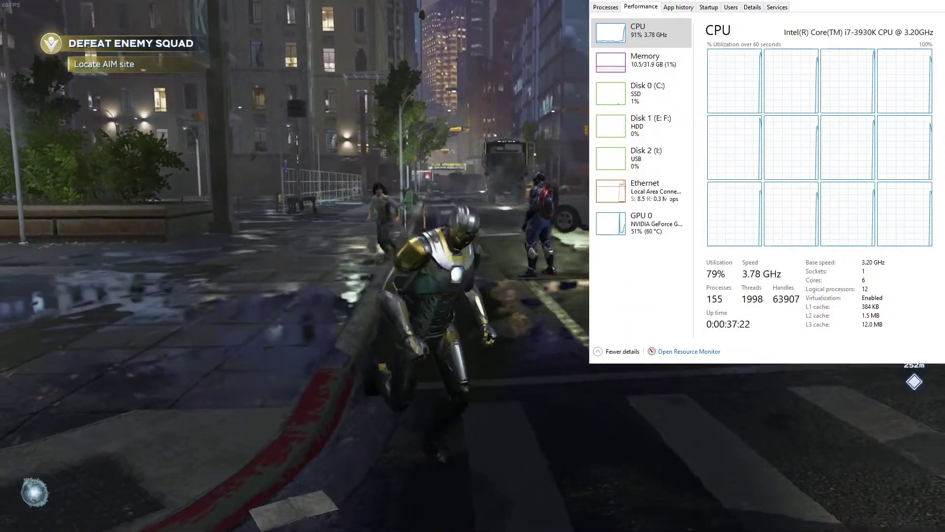
key(d)
key(w)
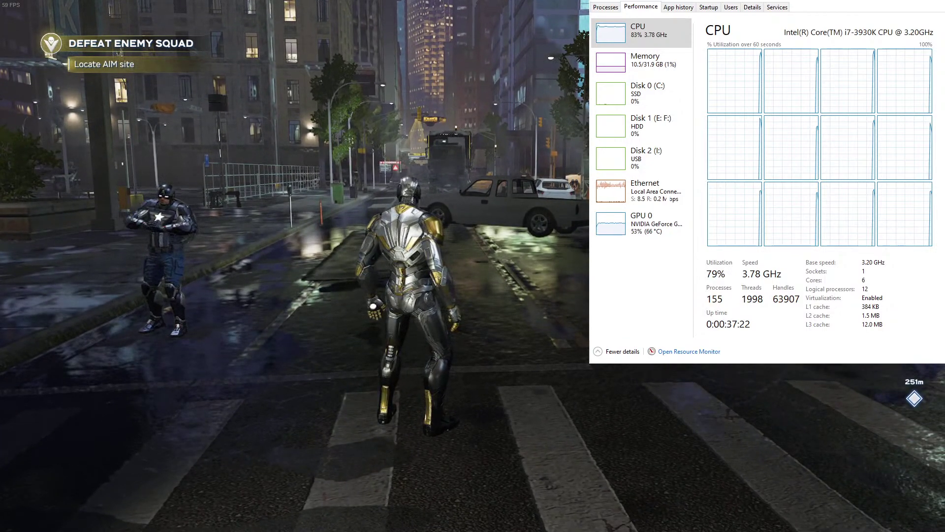
- Pause the mission and examine the game's display settings, from brightness and resolution down to dynamic resolution scaling and subtitles
key(Escape)
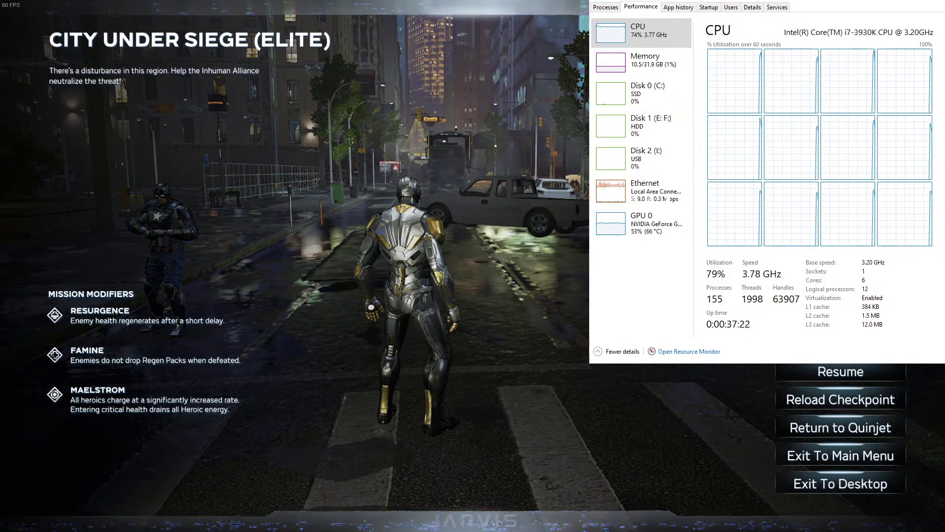
key(Return)
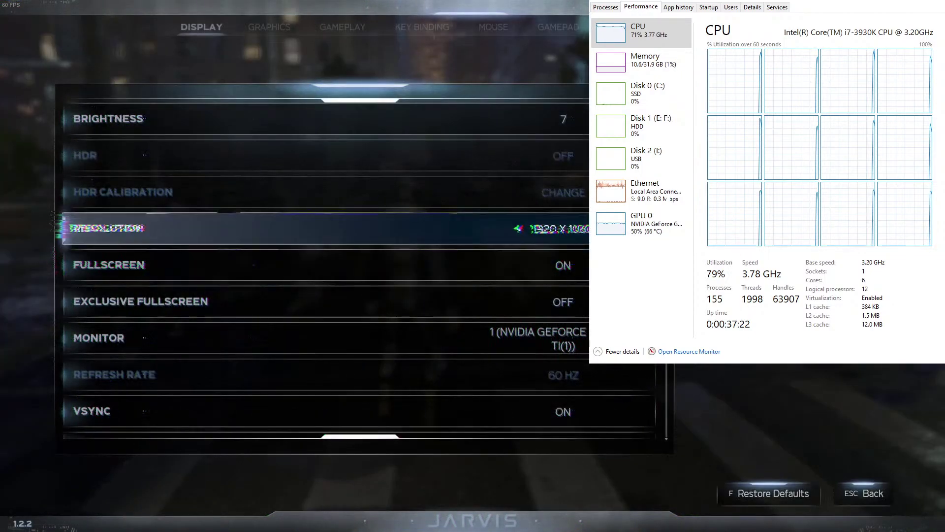
scroll(364, 269, down, 3)
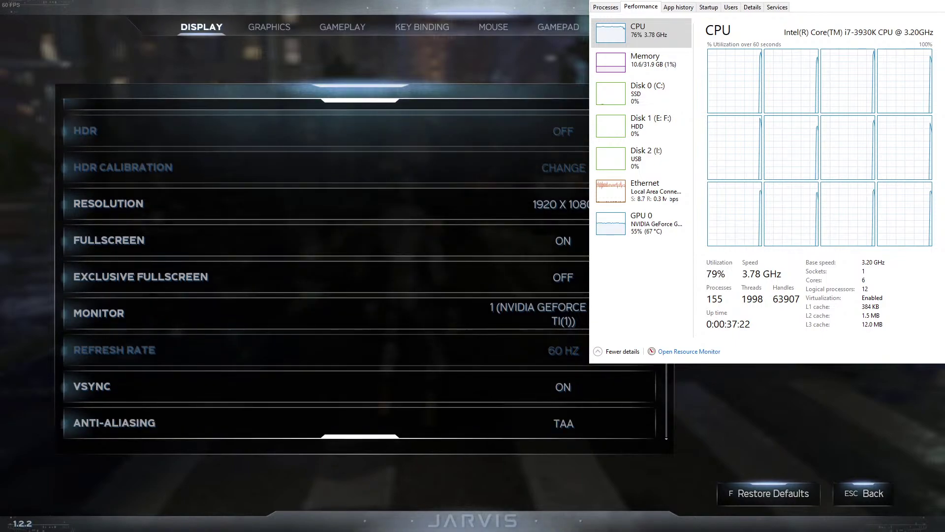
scroll(365, 180, down, 6)
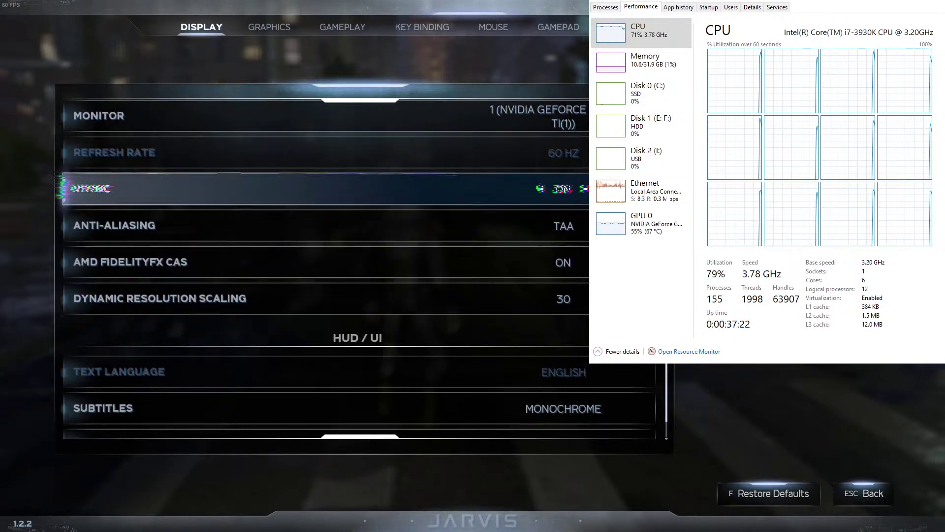
key(Up)
key(Up)
key(Up)
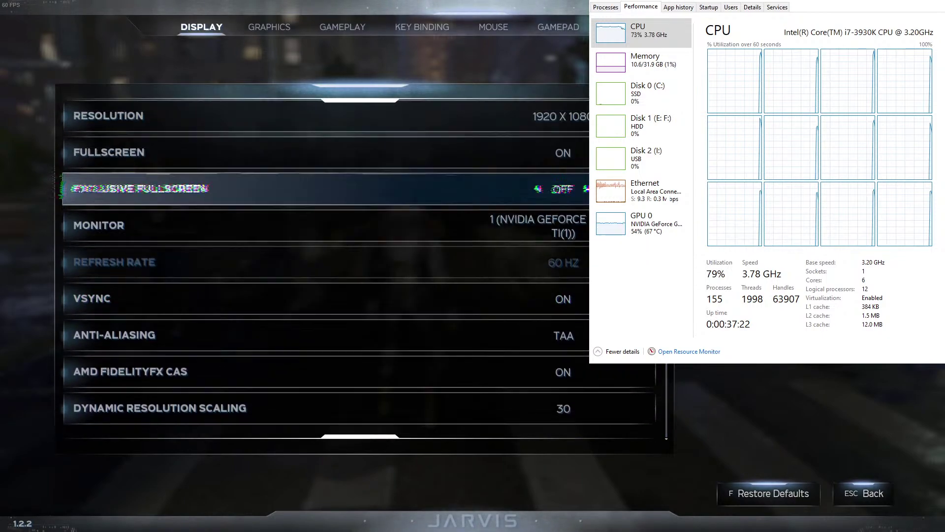
scroll(364, 189, up, 3)
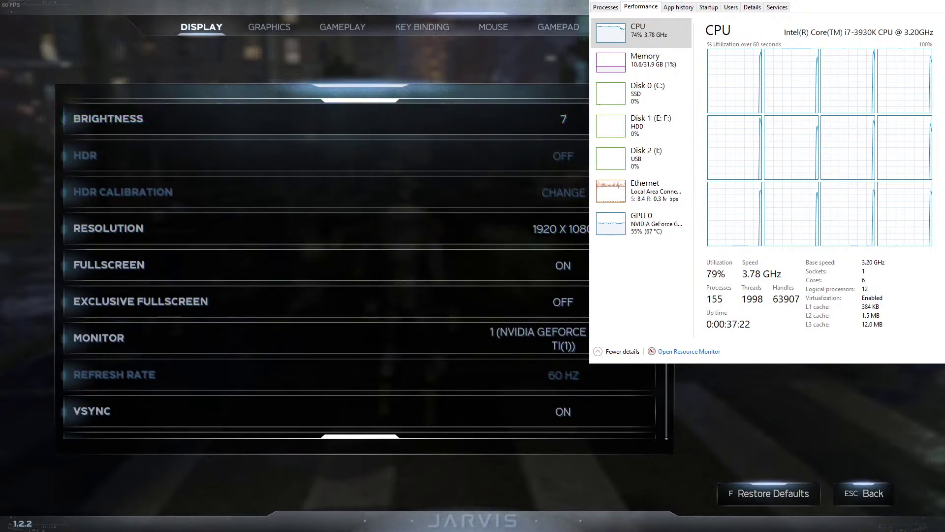
- Examine the first part of the graphics settings, from screen space reflections and bloom through level of detail to tessellation
click(270, 27)
scroll(364, 197, down, 3)
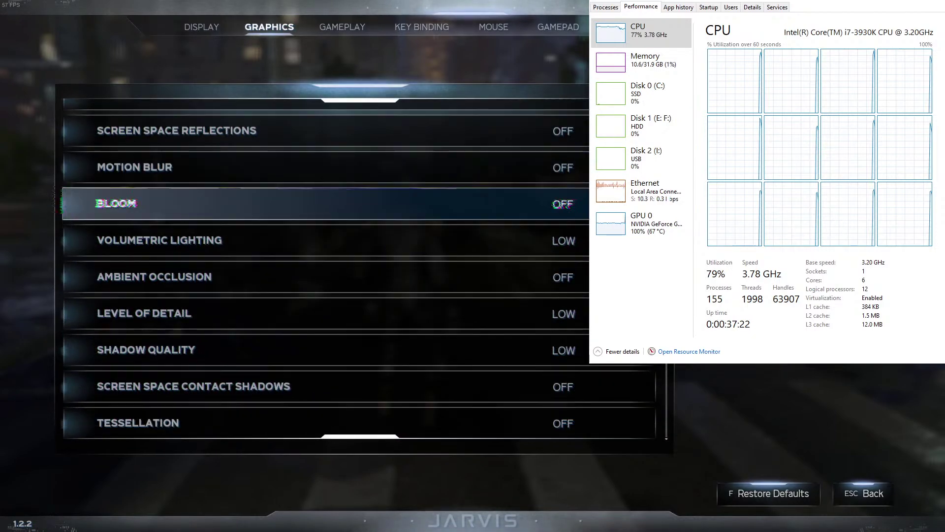
key(Down)
key(Down)
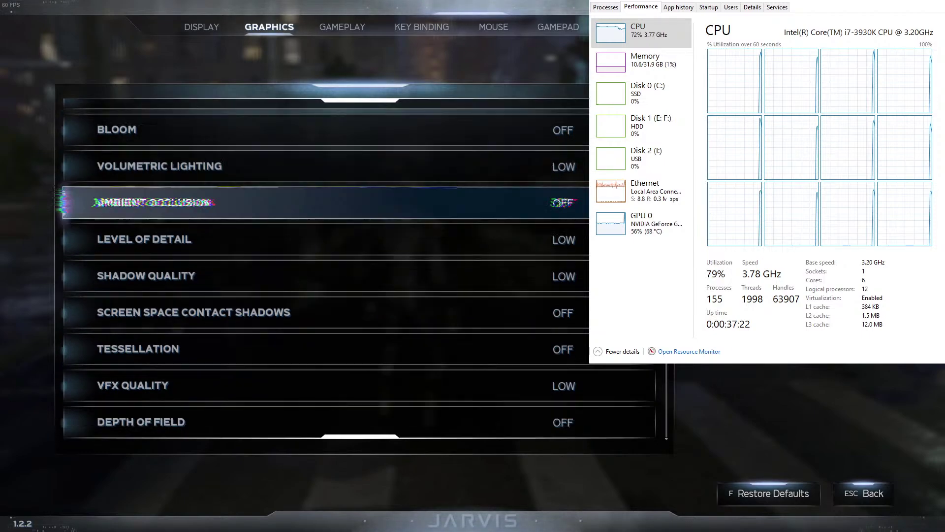
key(Down)
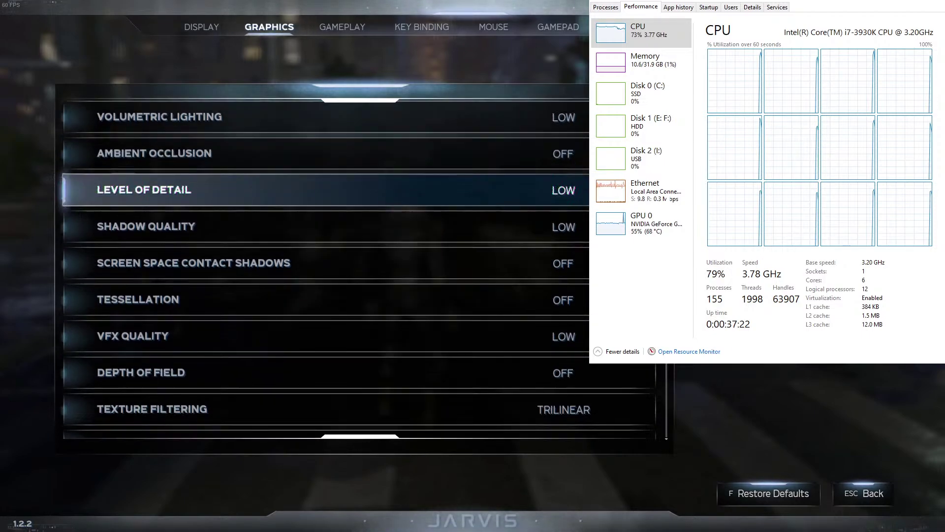
key(Down)
key(Down)
key(Down)
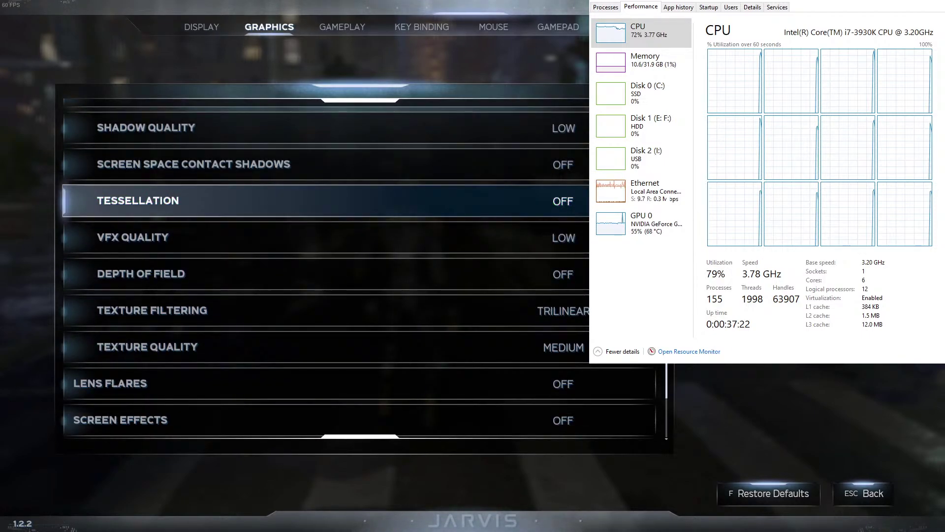
key(Down)
key(Up)
key(Up)
key(Up)
key(Up)
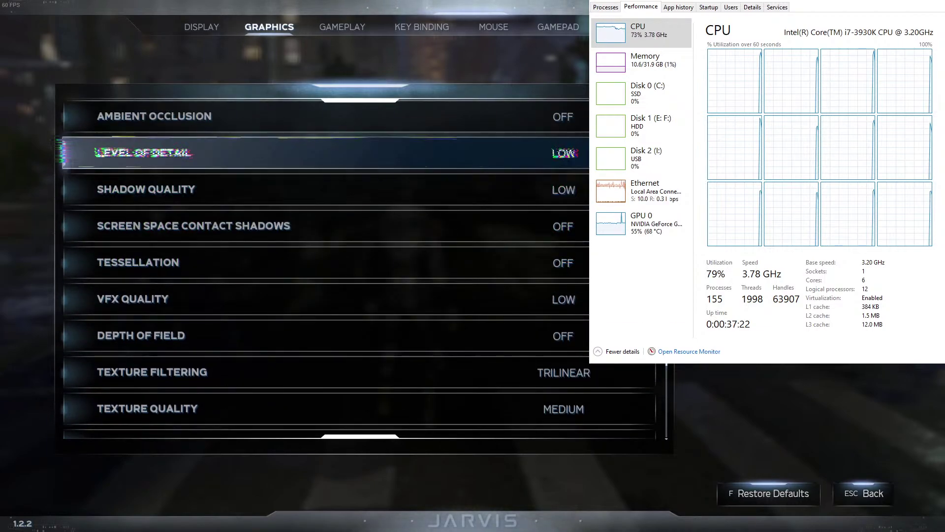
- Examine the remaining graphics settings down to texture quality, enhanced water simulation and enhanced destruction, and resume the mission
key(Down)
key(Down)
key(Down)
key(Down)
key(Down)
key(Down)
key(Down)
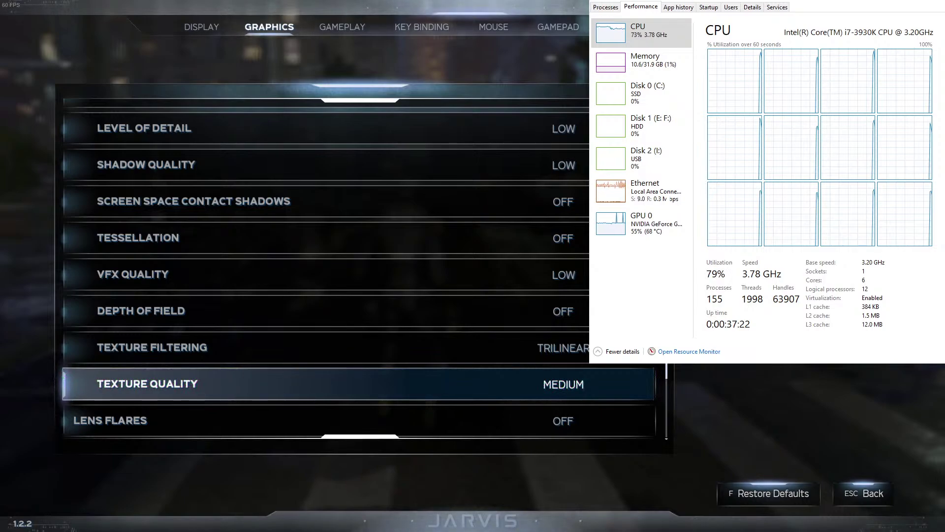
key(Down)
key(Down)
key(Down)
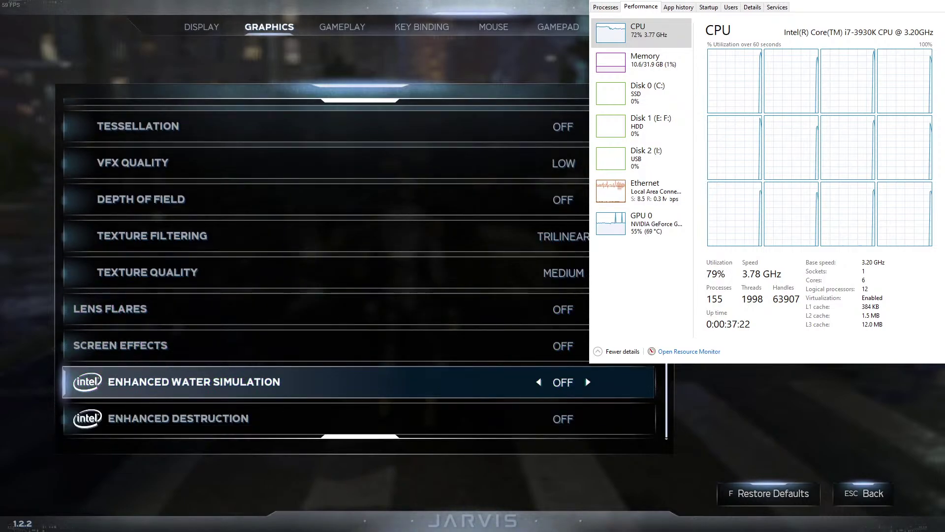
key(Escape)
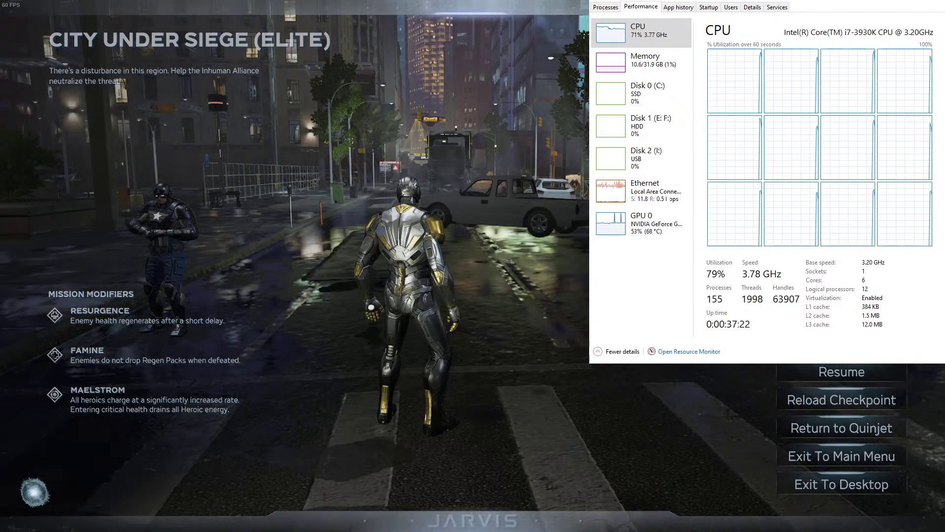
key(Escape)
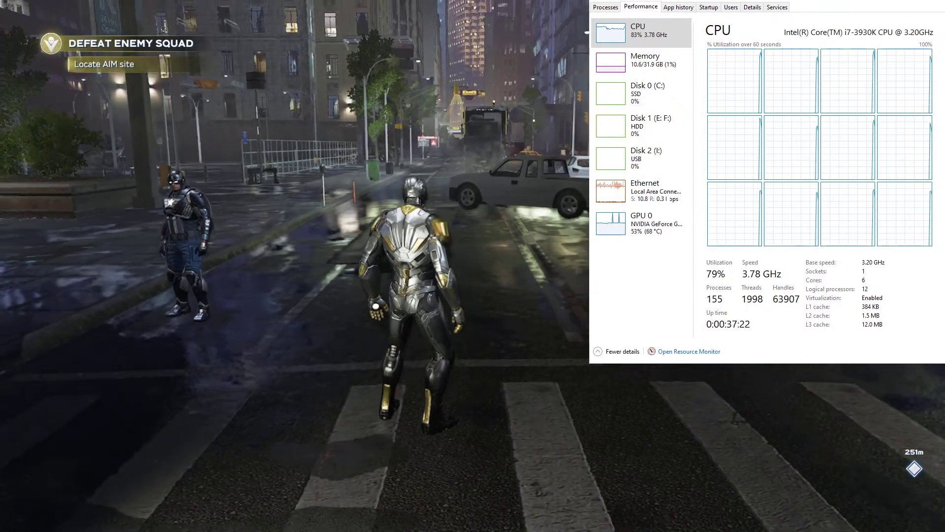
key(space)
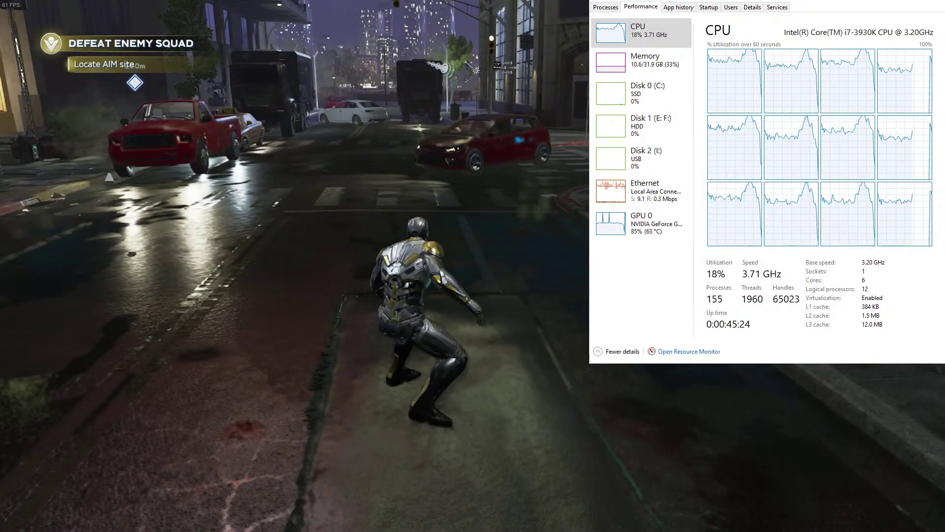
- Switch to Task Manager, adjust the CPU affinity of avengers.exe in the process details, and return to the CPU performance graphs
click(751, 8)
click(651, 72)
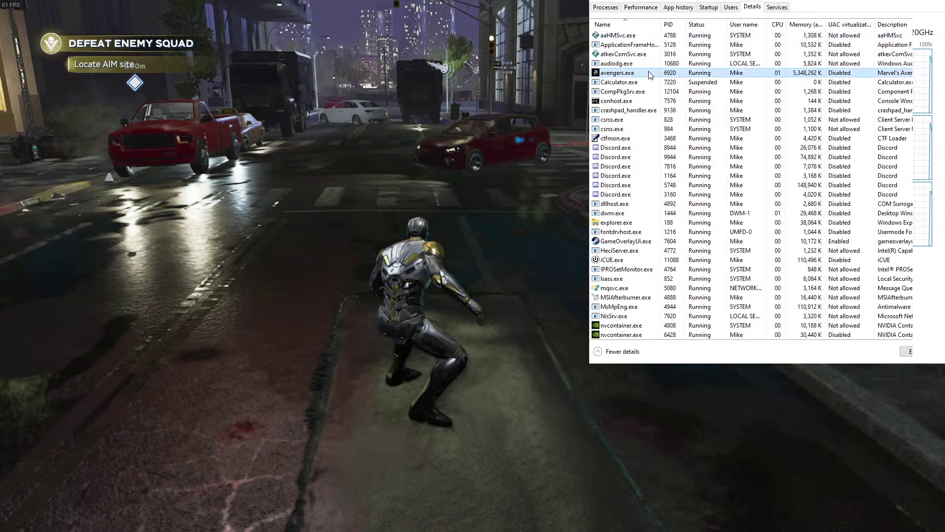
click(677, 127)
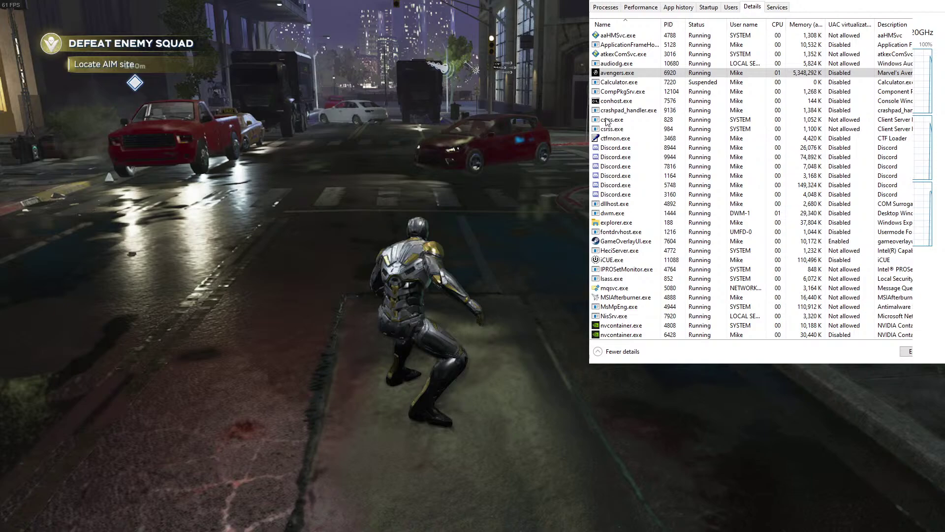
click(670, 149)
click(641, 7)
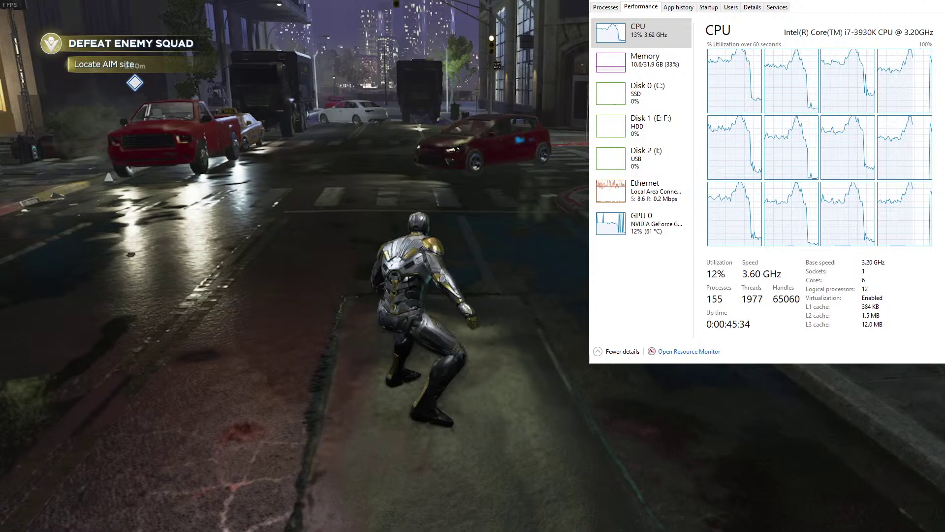
- Switch back to the game and move Iron Man along the wet street up to the parked silver pickup truck
key(w)
key(d)
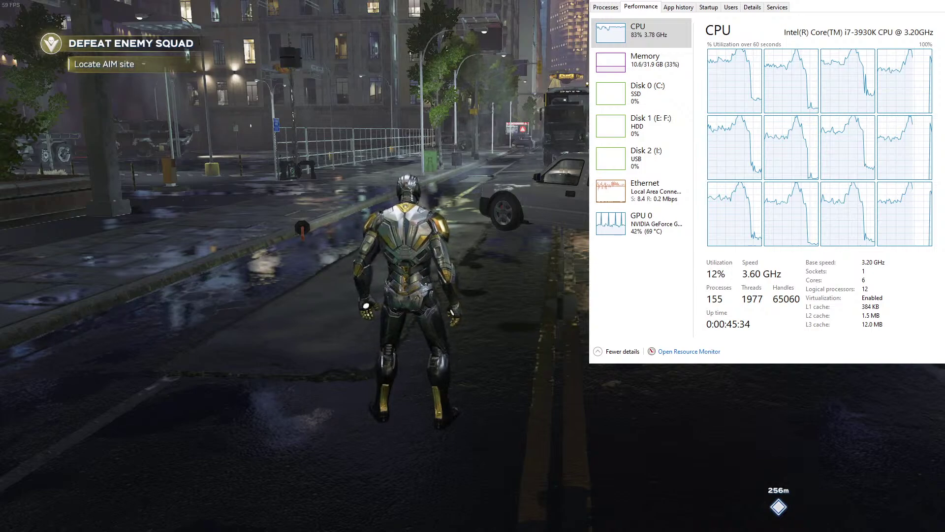
key(w)
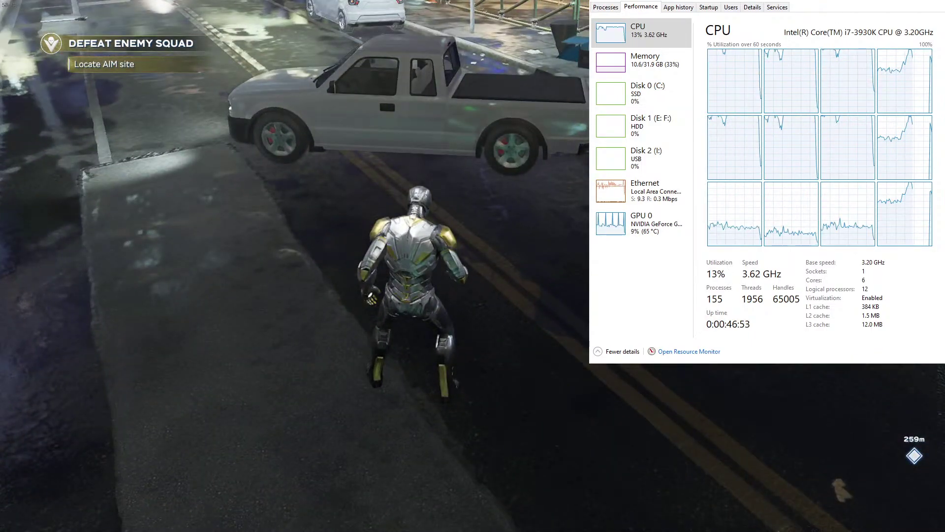
- Readjust the CPU affinity of the avengers.exe process in Task Manager, and show the performance view again
click(749, 8)
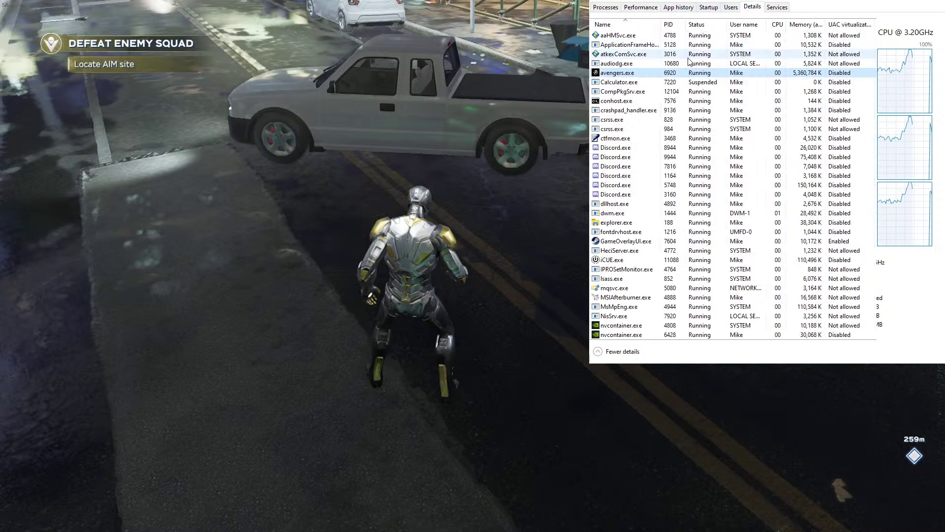
key(alt+Tab)
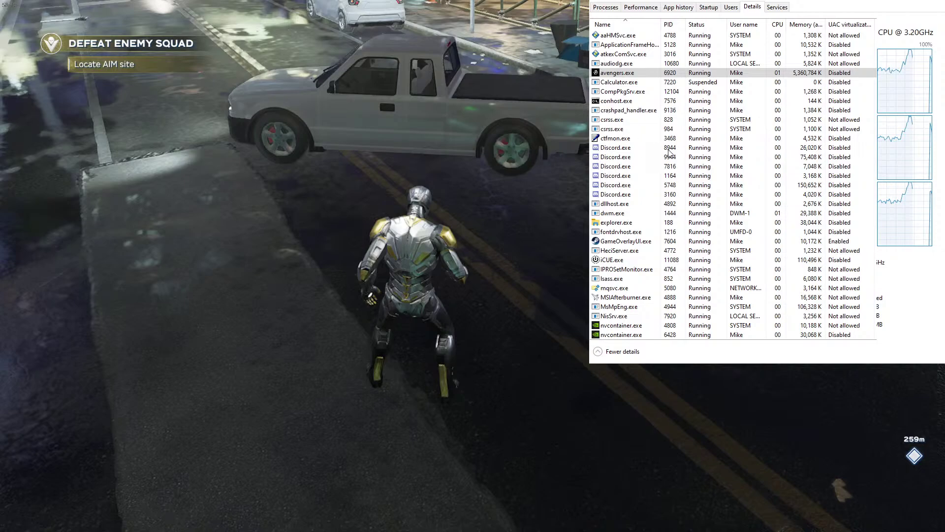
key(alt+Tab)
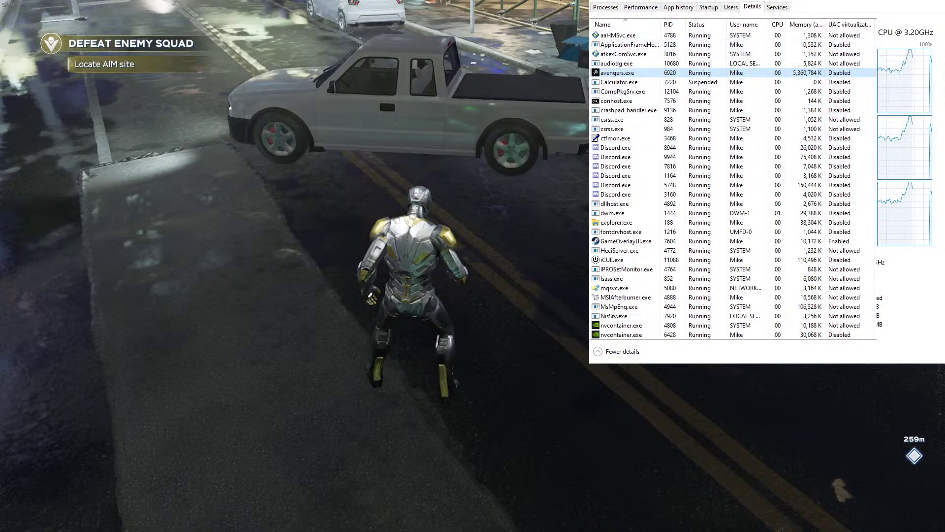
click(642, 7)
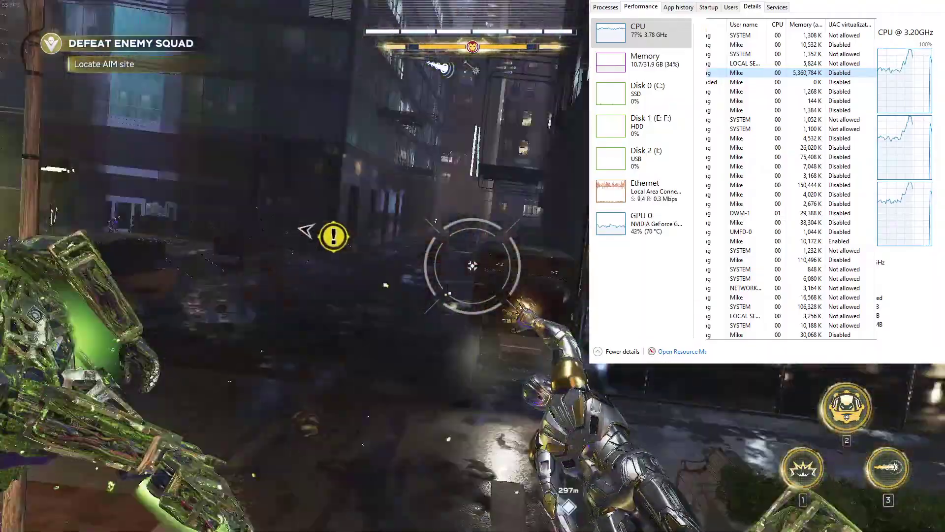
- Fight the street enemies with a heroic ability, and fly Iron Man up onto the glass canopy beside the building
key(1)
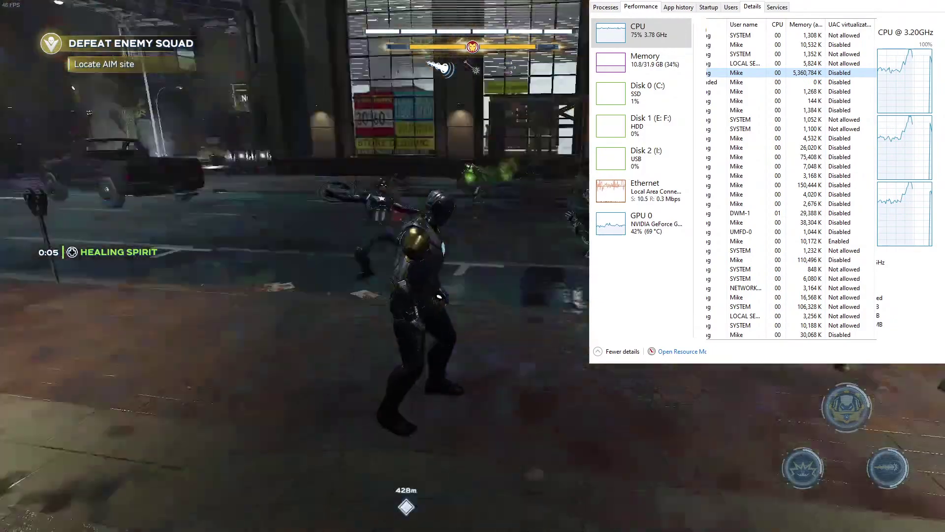
key(space)
key(w)
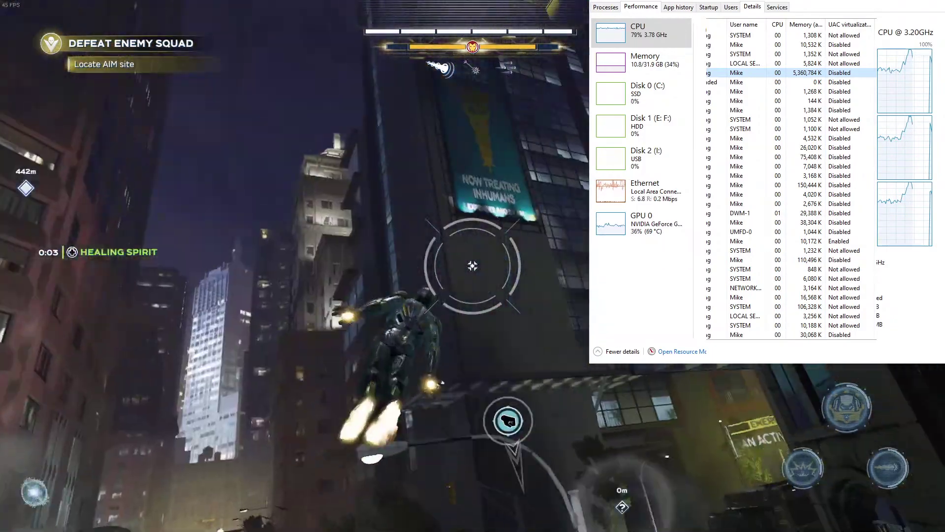
key(w)
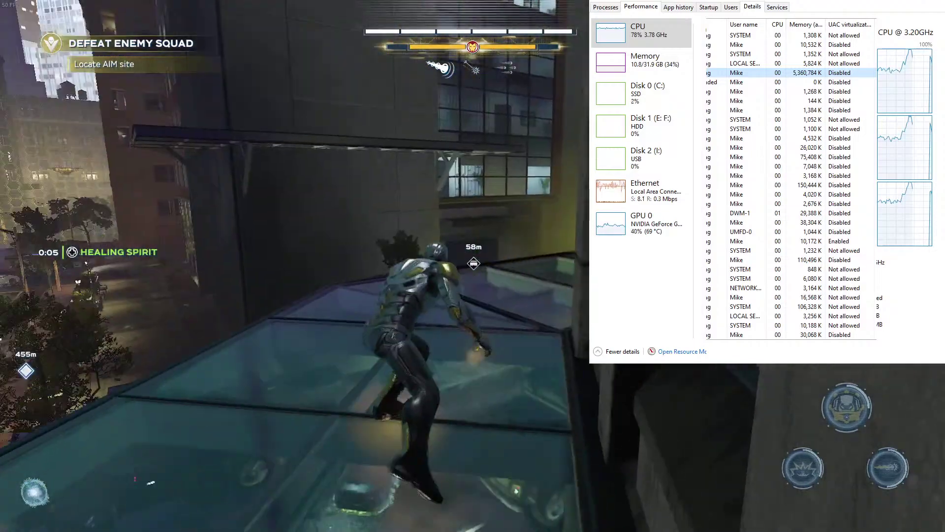
key(w)
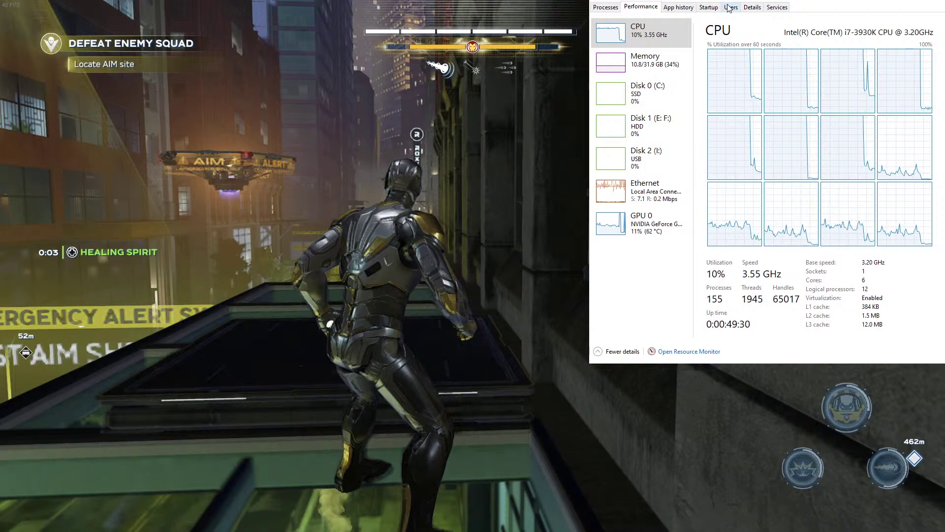
- Check avengers.exe in Task Manager's process details, and go back to the per-core CPU graphs
click(748, 7)
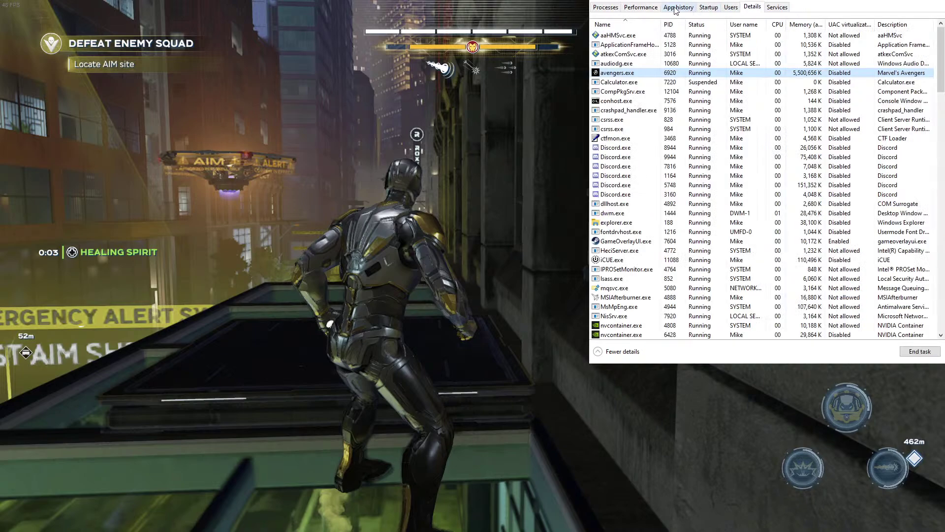
click(648, 8)
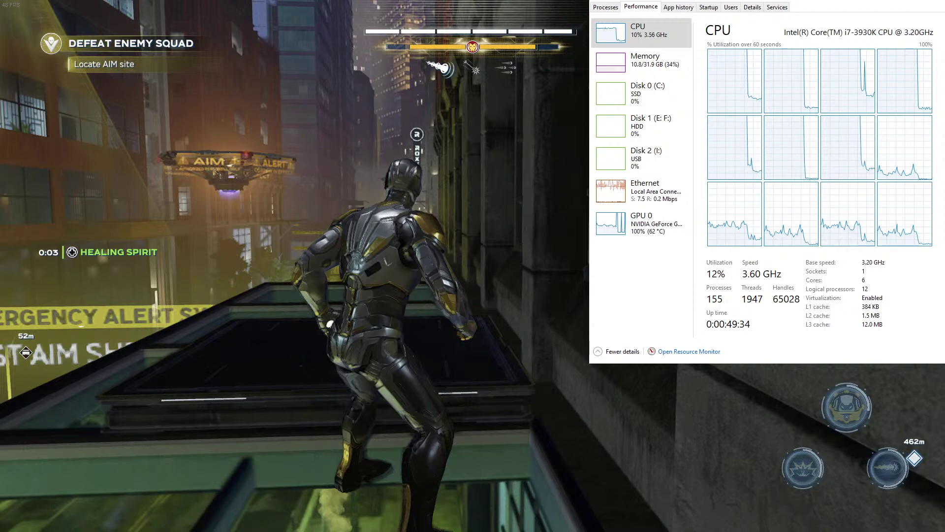
- Return to the game, pause the mission and reopen the graphics settings
key(Escape)
key(Escape)
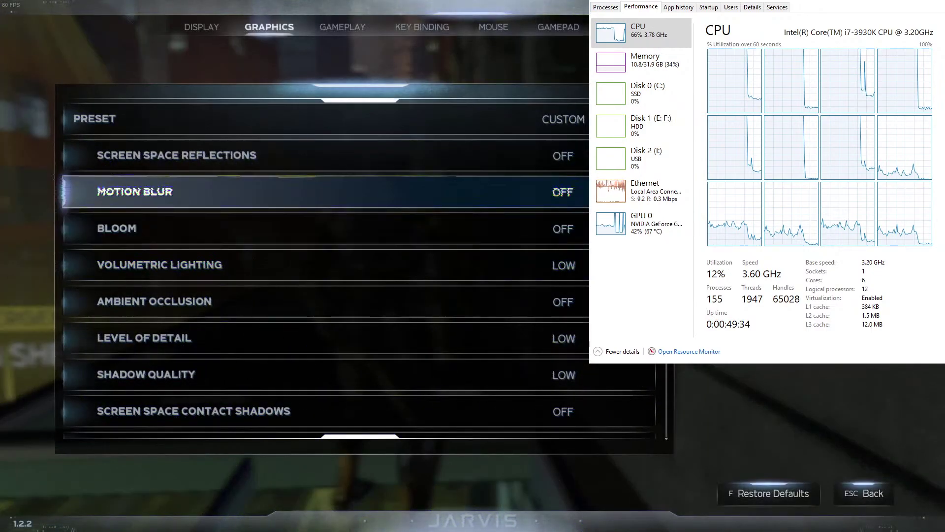
- Review the game's graphics settings from motion blur and volumetric lighting down to VFX and texture quality
key(Down)
key(Down)
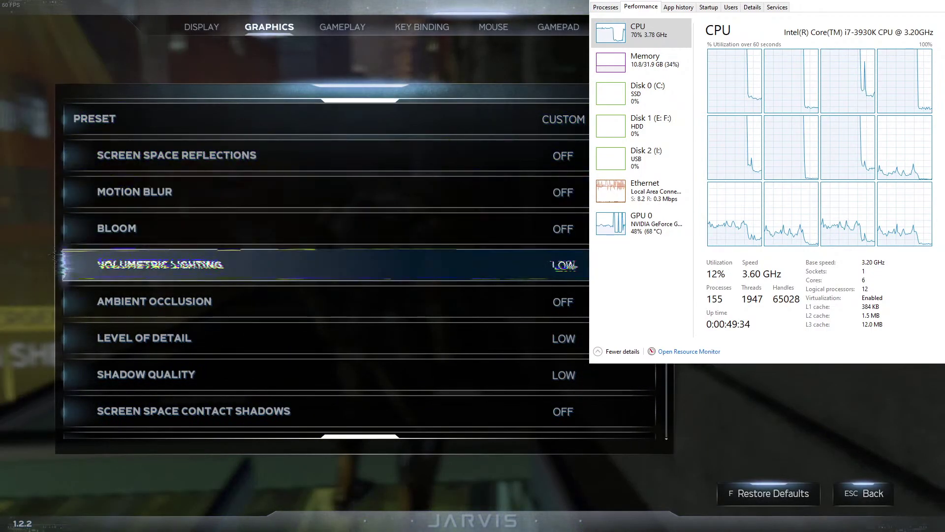
key(Down)
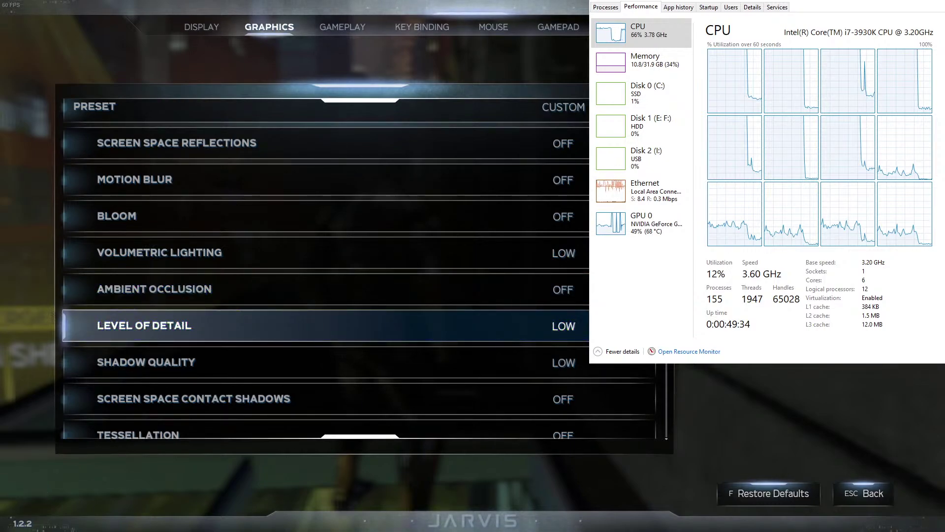
key(Down)
key(Up)
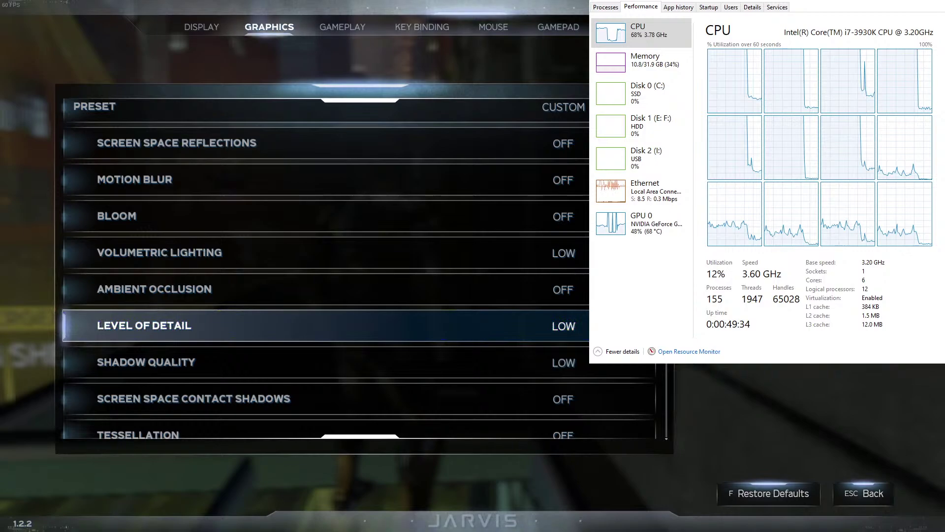
scroll(364, 325, down, 2)
scroll(364, 325, down, 1)
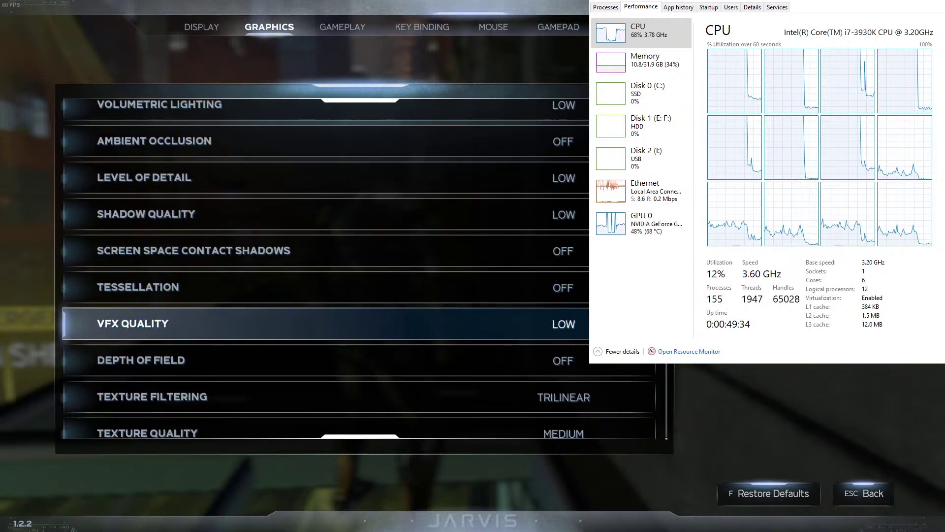
scroll(364, 327, down, 1)
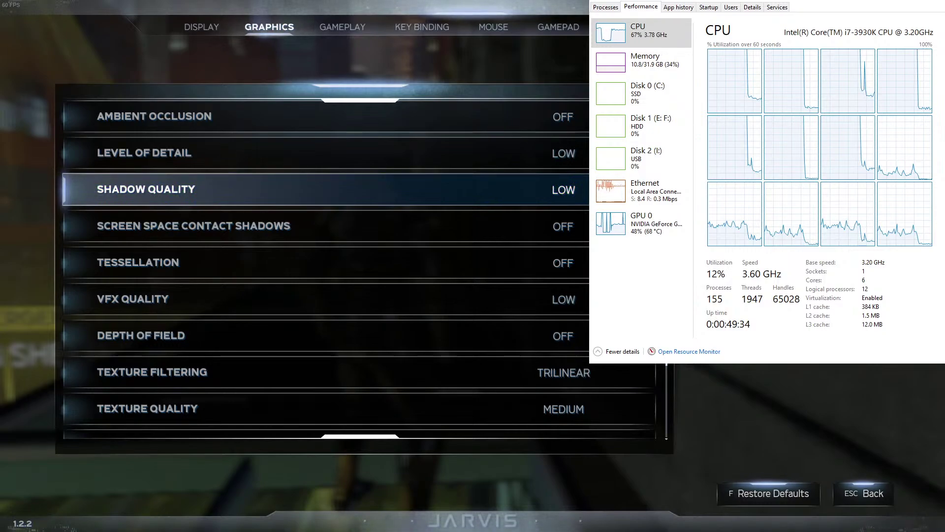
- Examine the shadow, tessellation, VFX and texture settings down to the Intel enhanced options, and return to the start of the graphics list
key(Down)
key(Down)
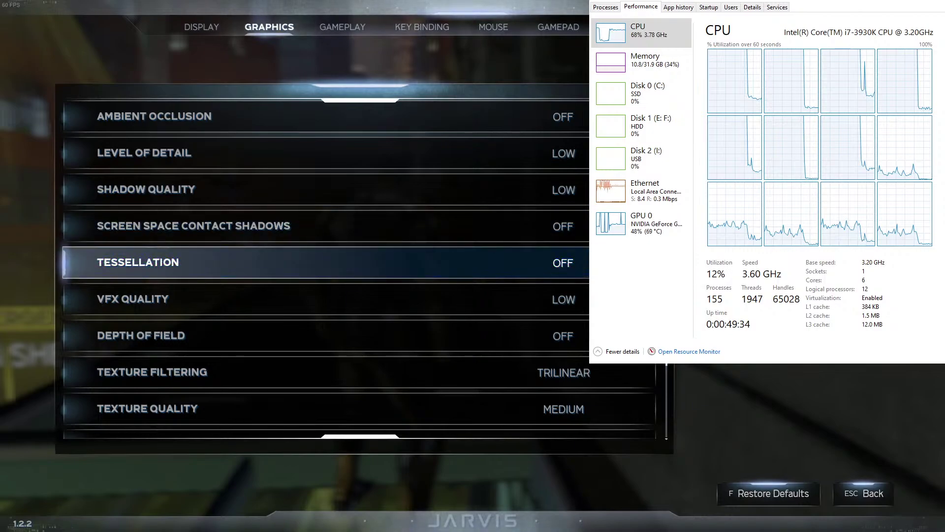
key(Up)
key(Up)
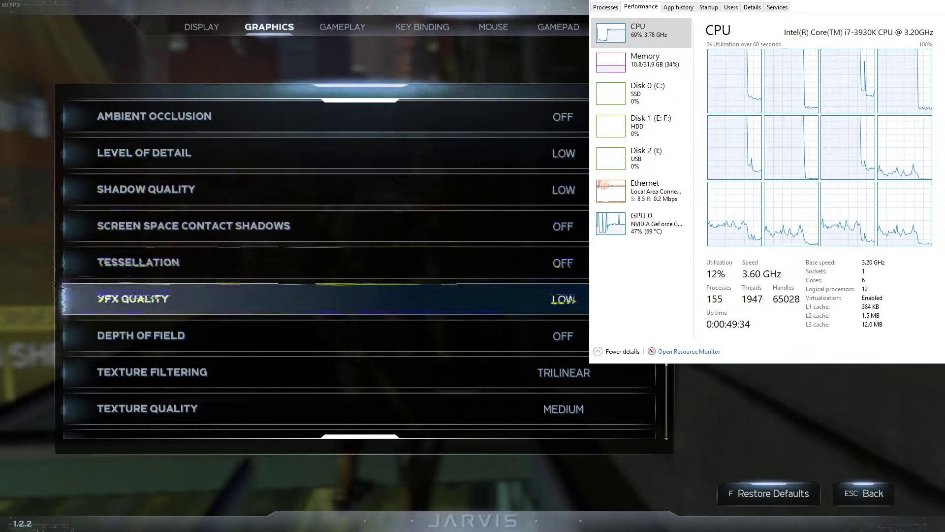
scroll(325, 299, down, 1)
key(Up)
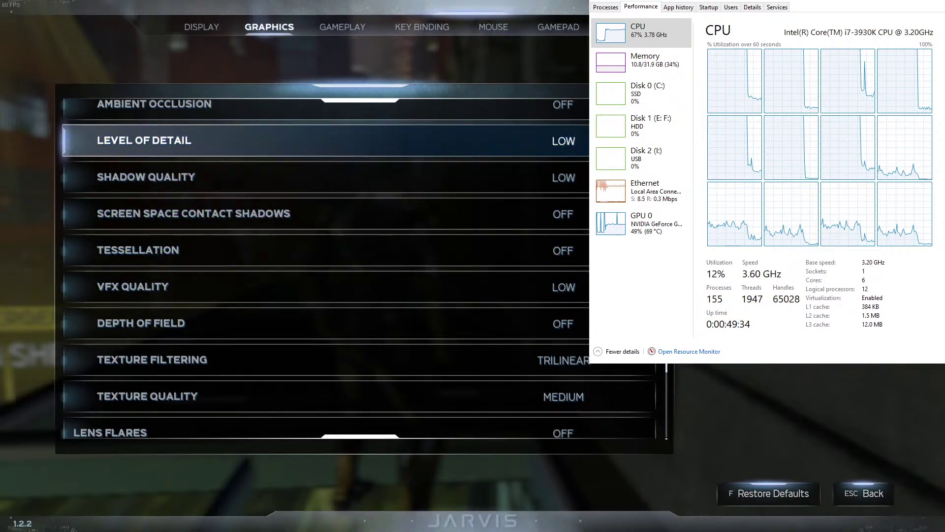
scroll(324, 274, down, 2)
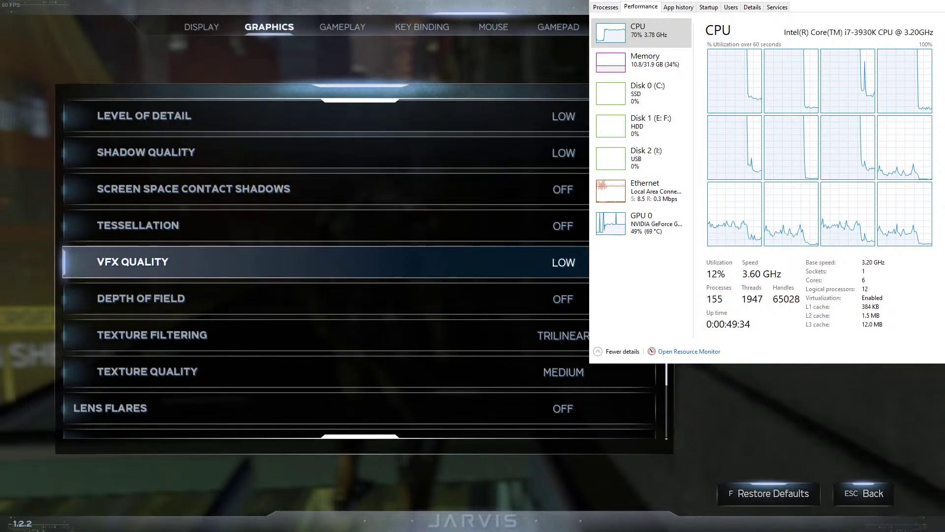
scroll(325, 262, up, 2)
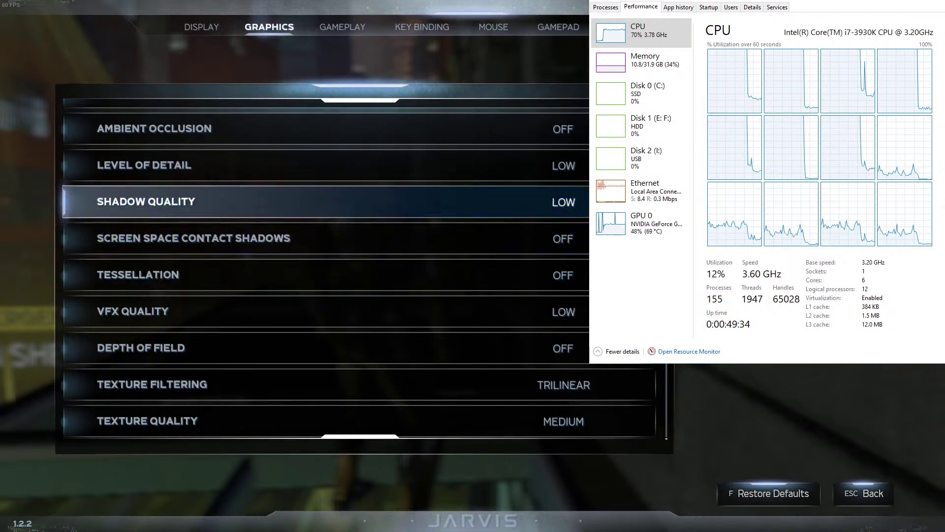
scroll(325, 202, down, 6)
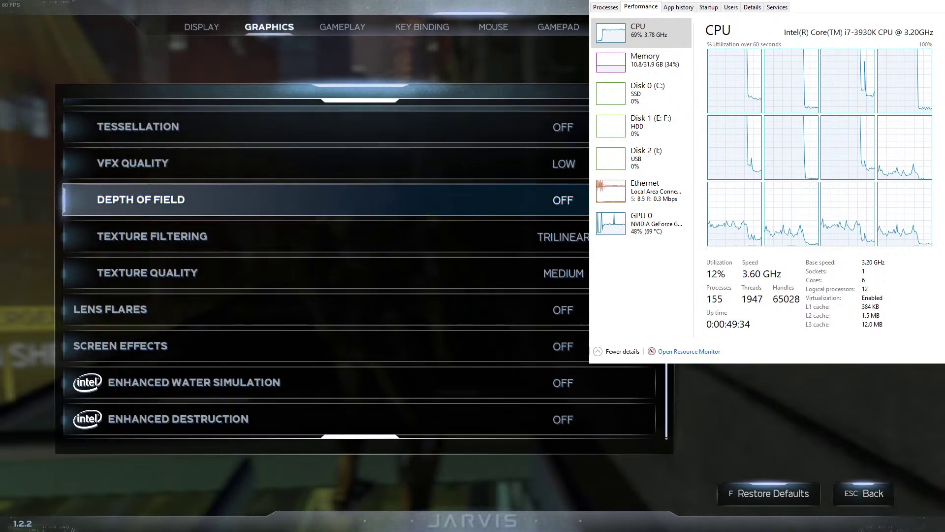
scroll(325, 201, up, 7)
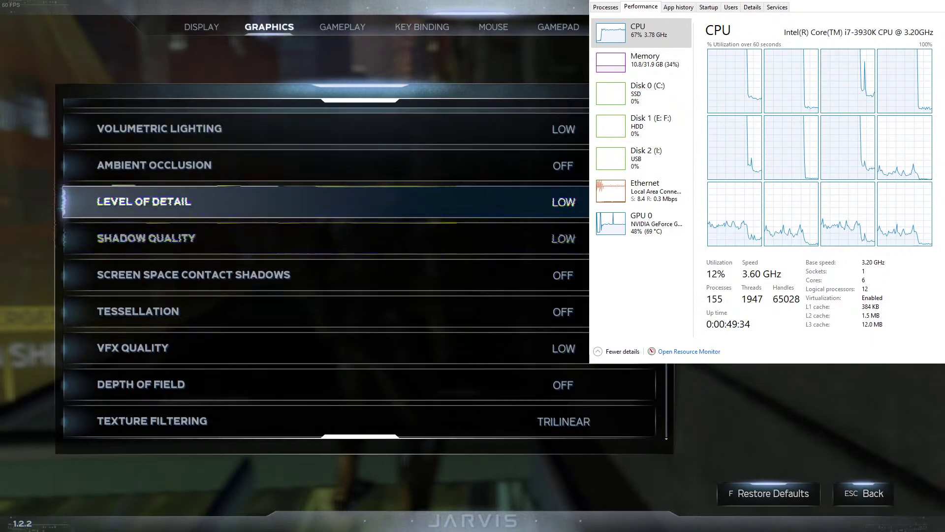
scroll(325, 191, up, 2)
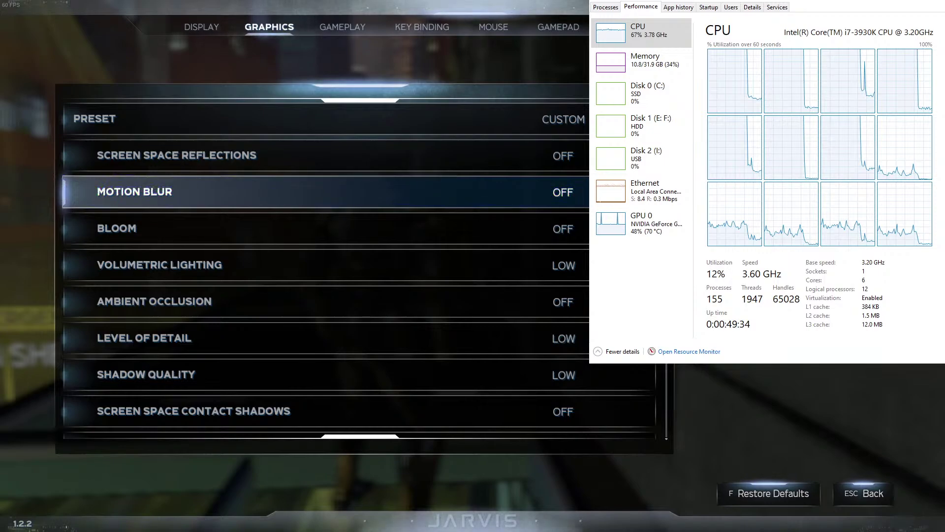
- View the game's gameplay settings briefly, and return to the graphics settings
key(Up)
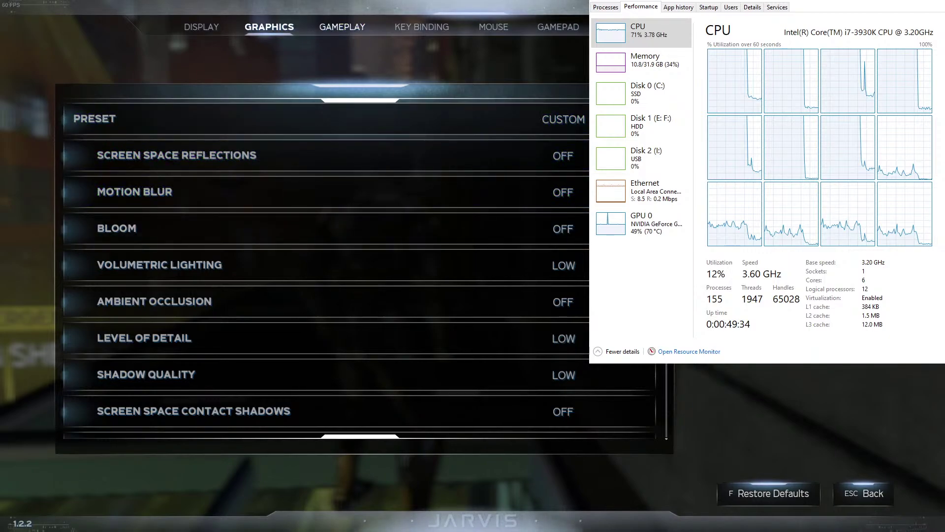
click(342, 27)
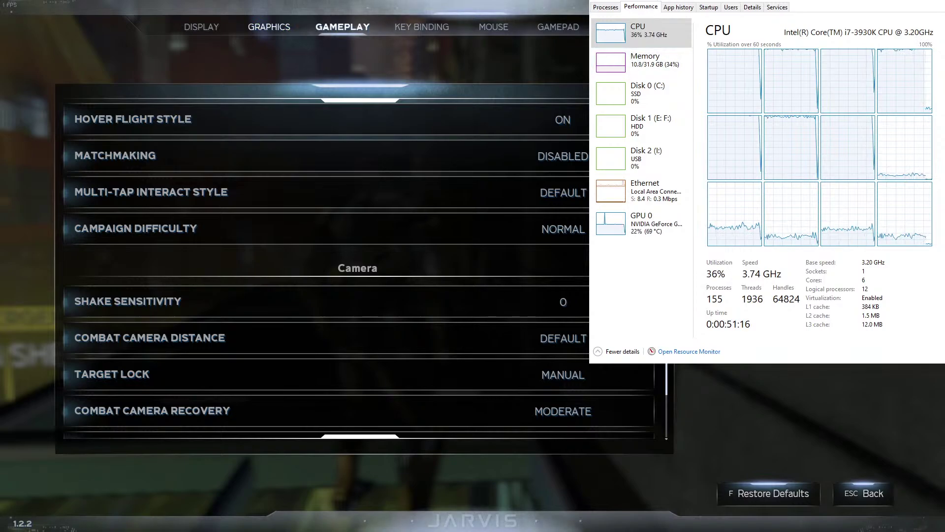
click(269, 27)
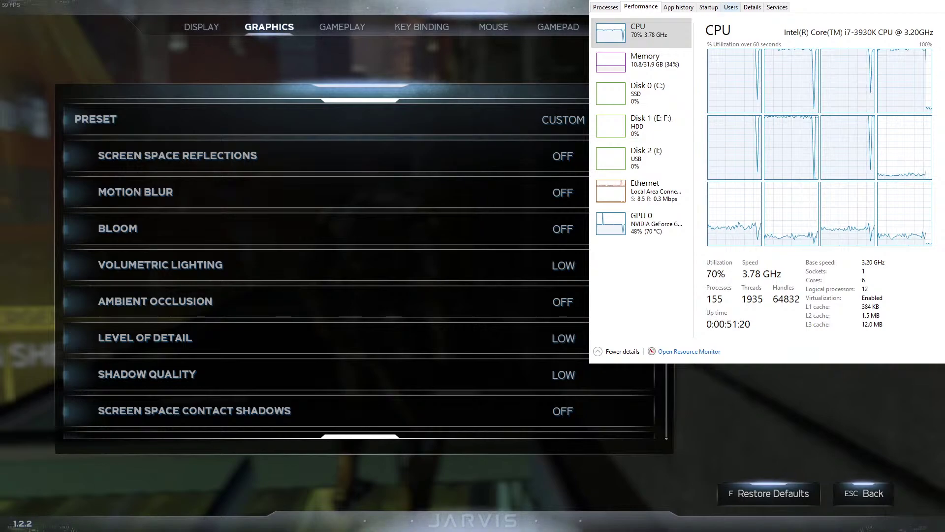
- Inspect the avengers.exe entry in Task Manager's process details, and bring back the per-core CPU graphs
click(752, 7)
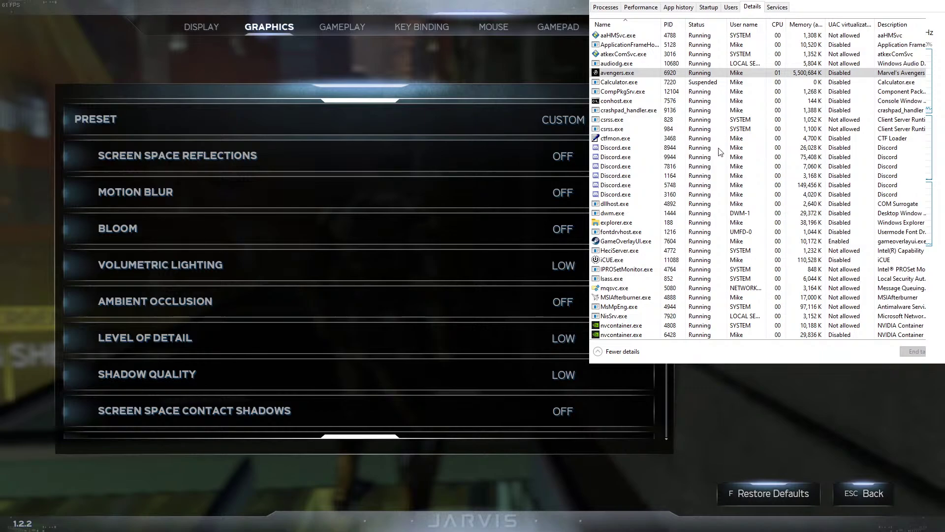
key(alt+Tab)
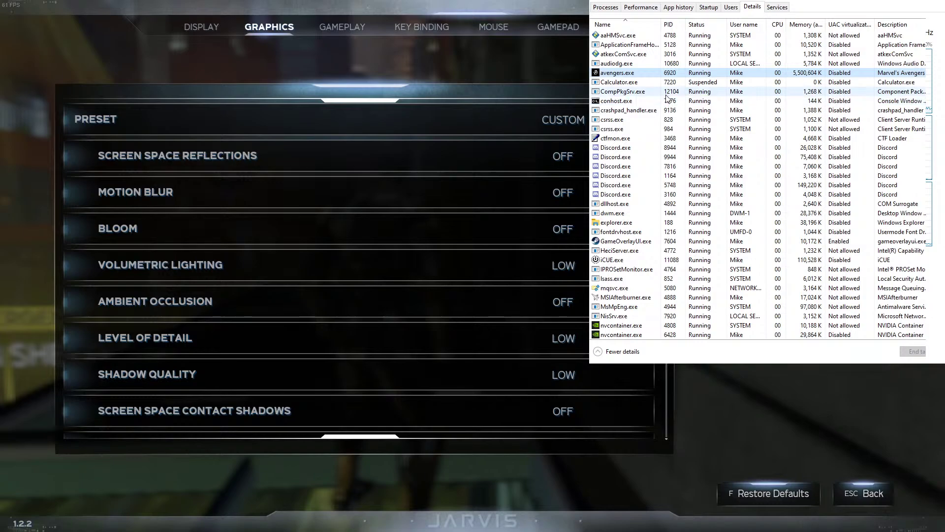
click(644, 7)
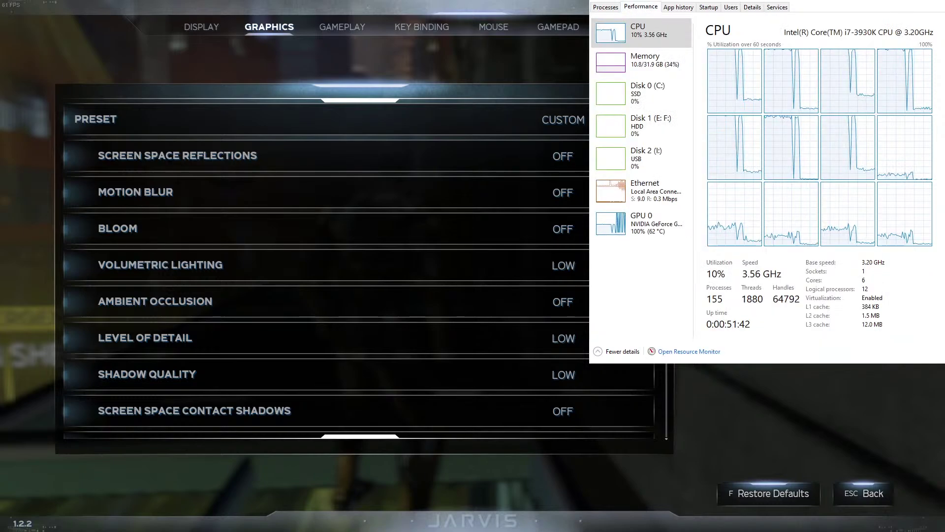